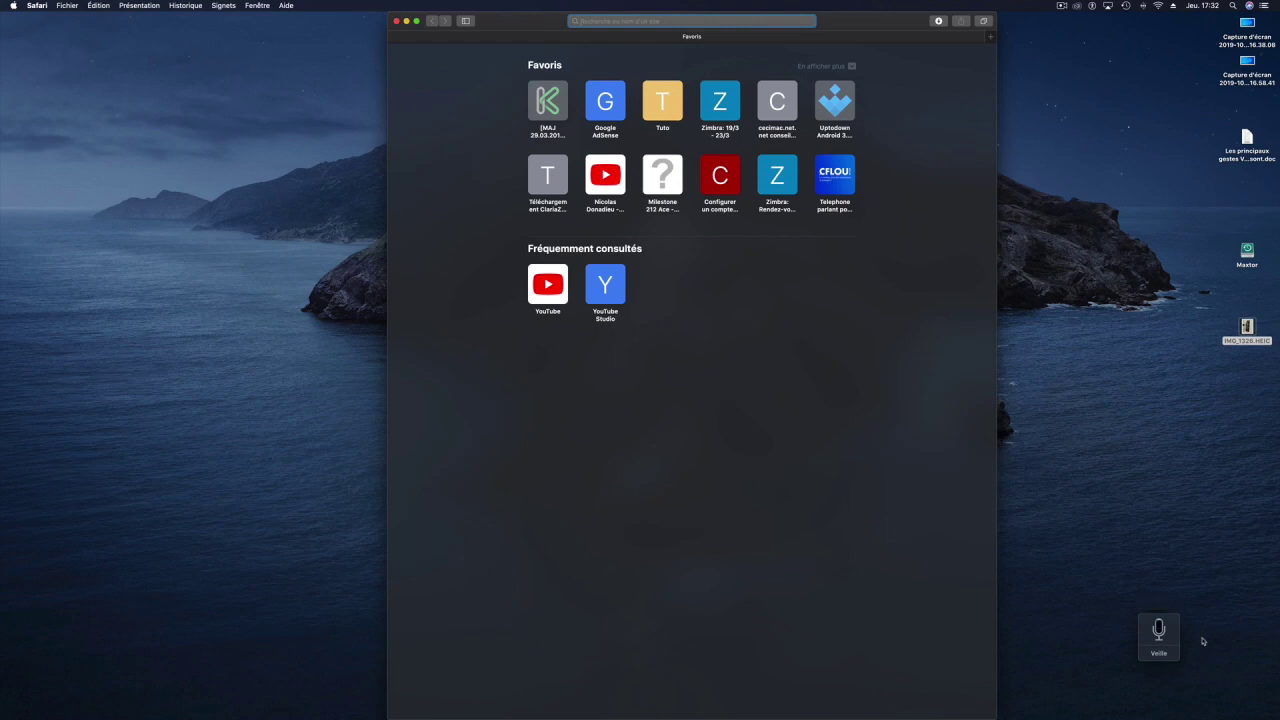
Quit Safari and write "Bonjour comment allez-vous" in a blank TextEdit document
key("super+q")
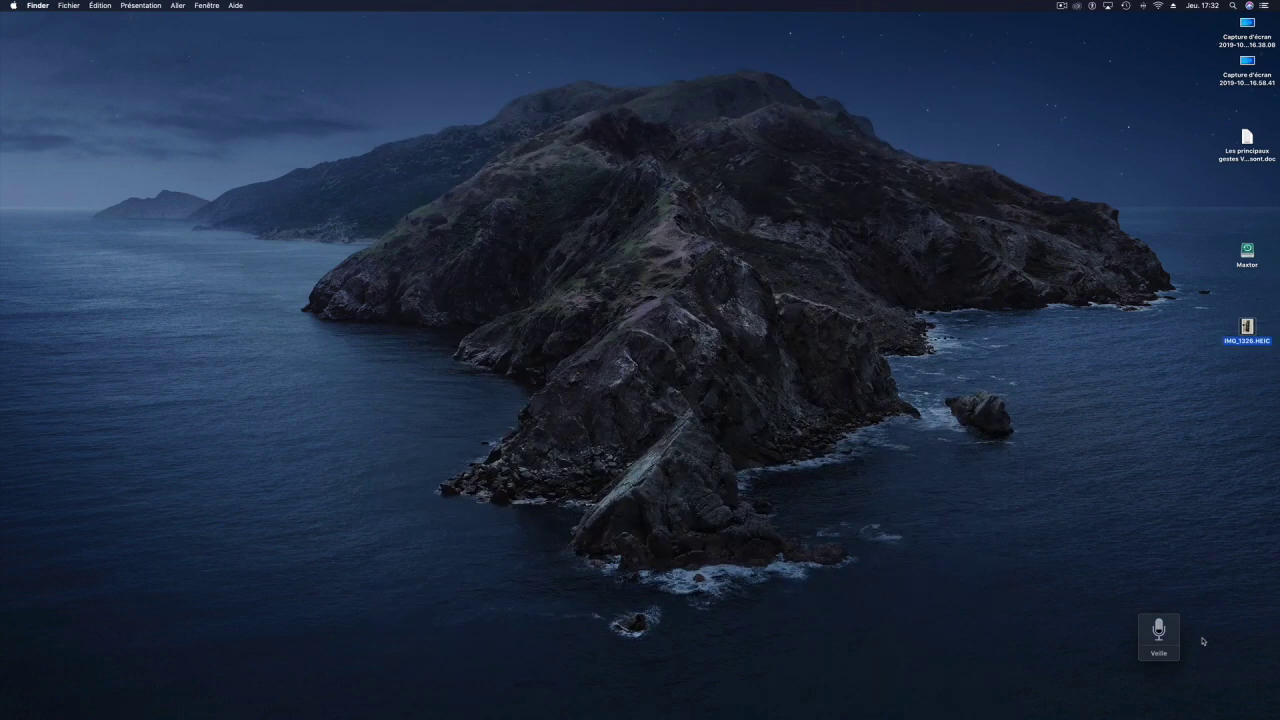
key("super+o")
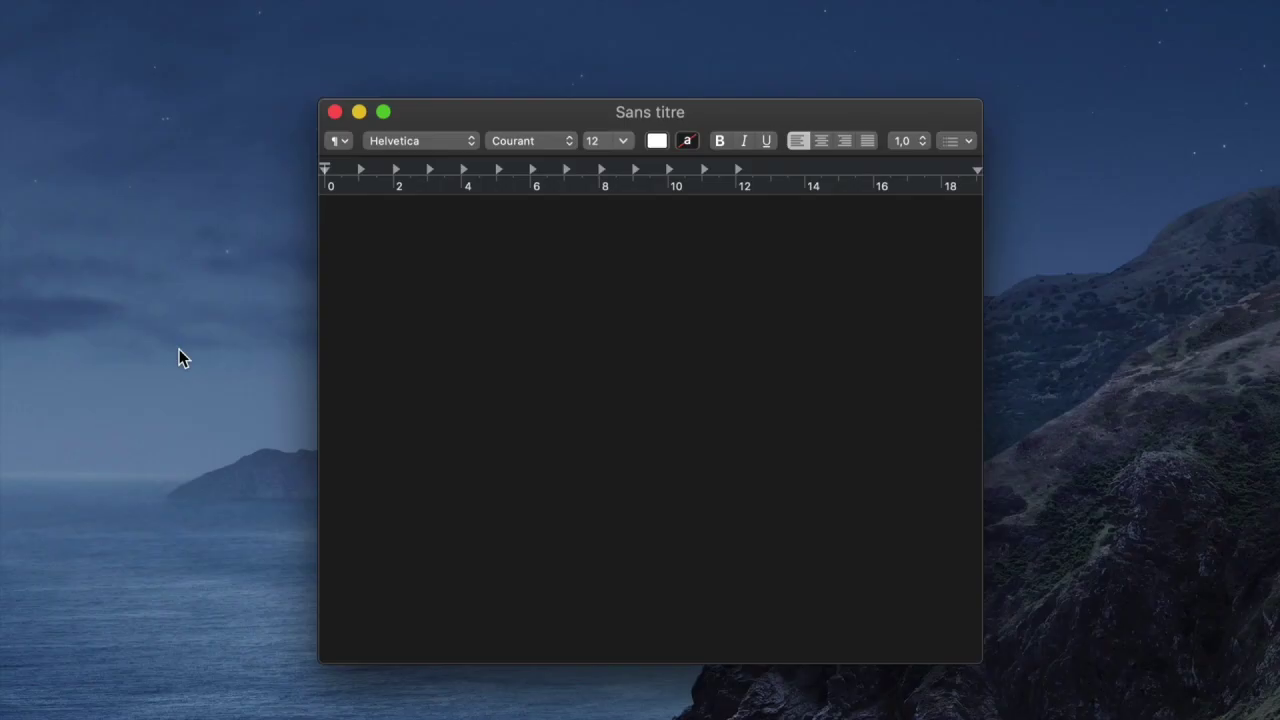
type("Bonjour comment allez-vous")
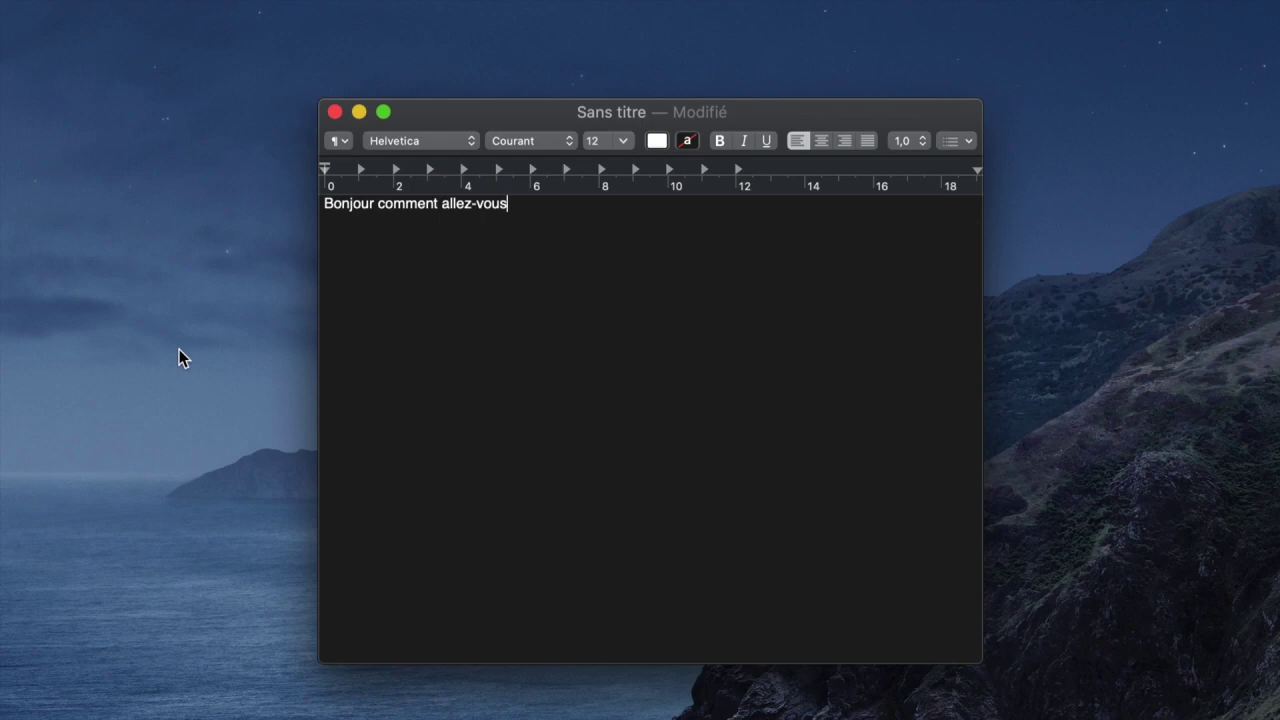
Save the document to the Bureau folder as "Test de documents" in RTF format
key("super+s")
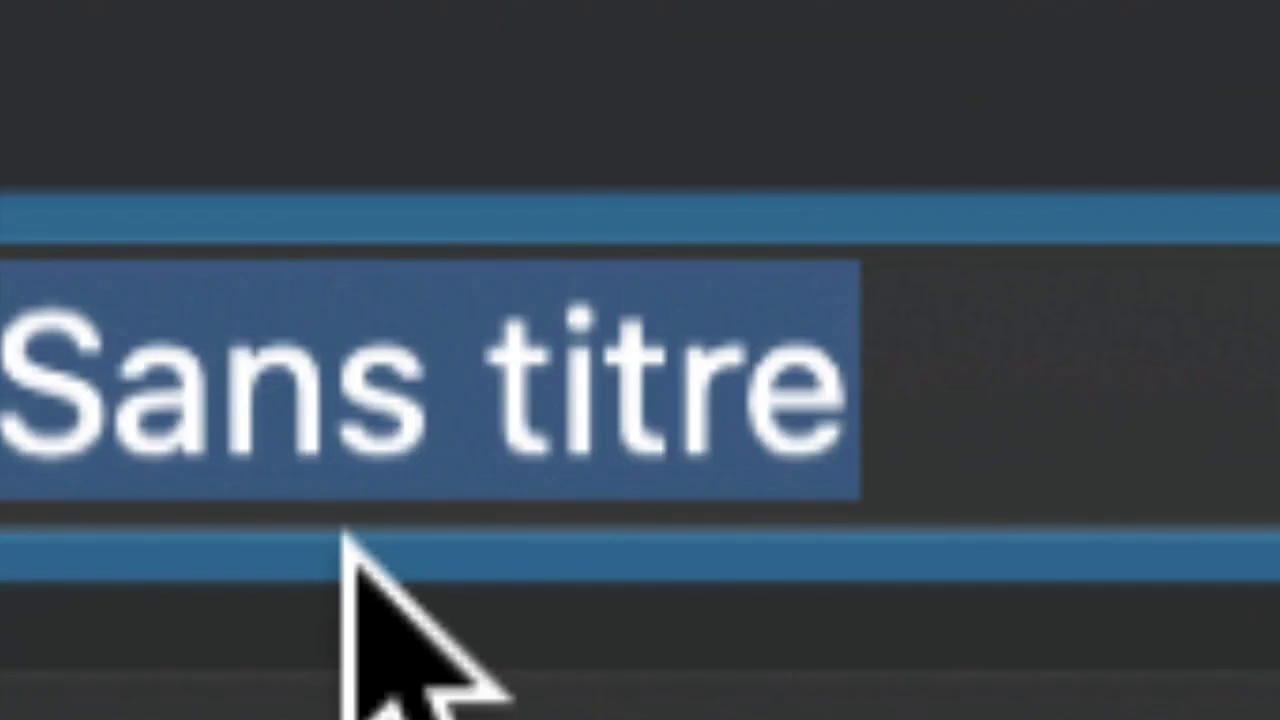
type("Test de documents")
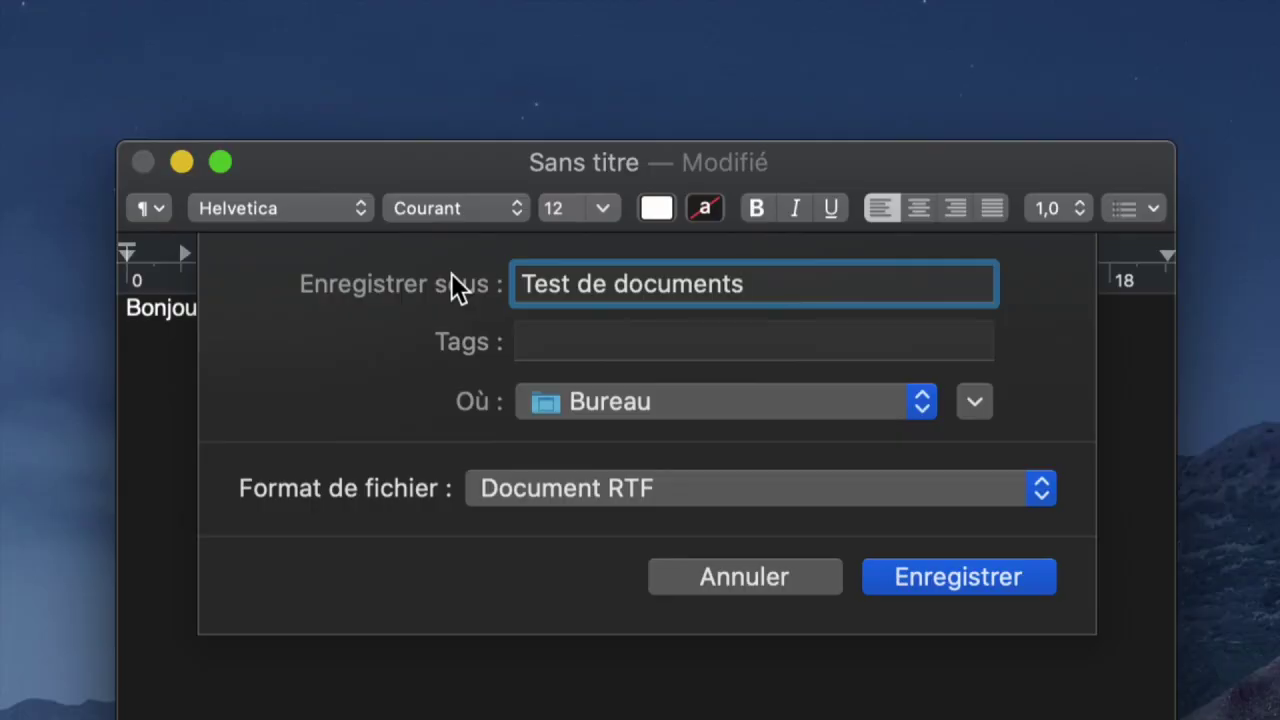
key("Return")
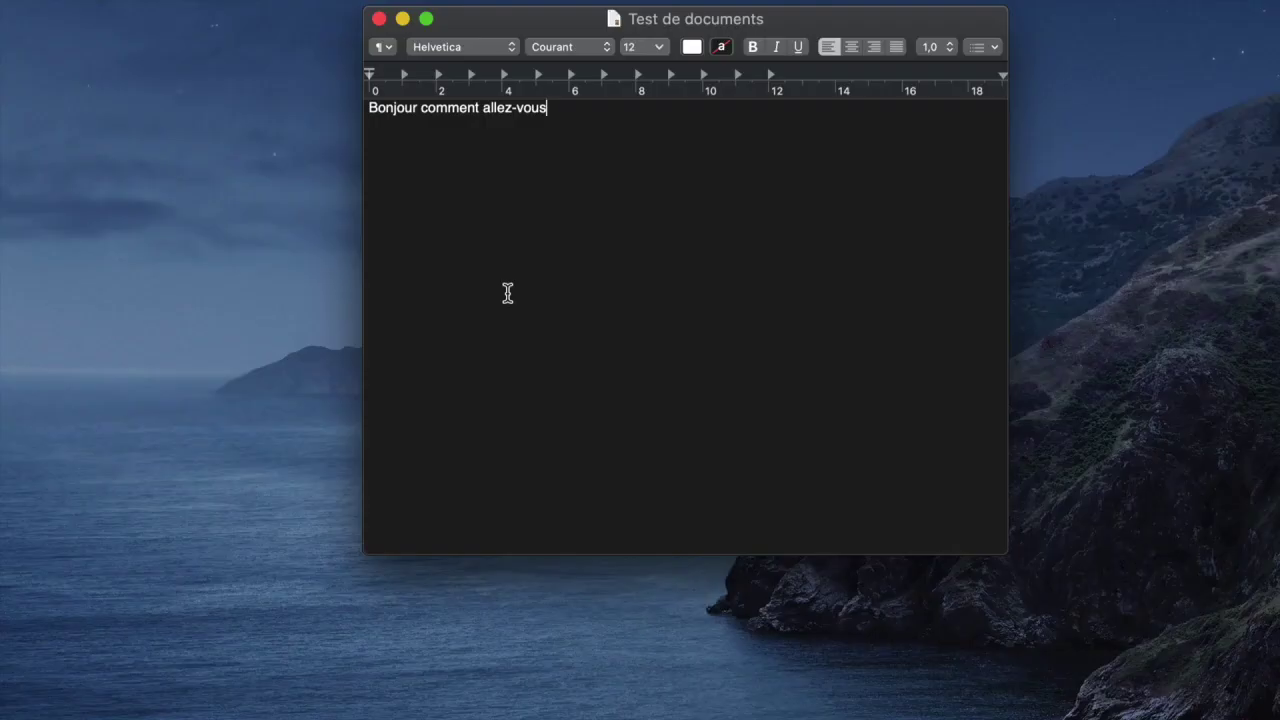
Close the saved document's window and minimize the blank untitled document
key("super+w")
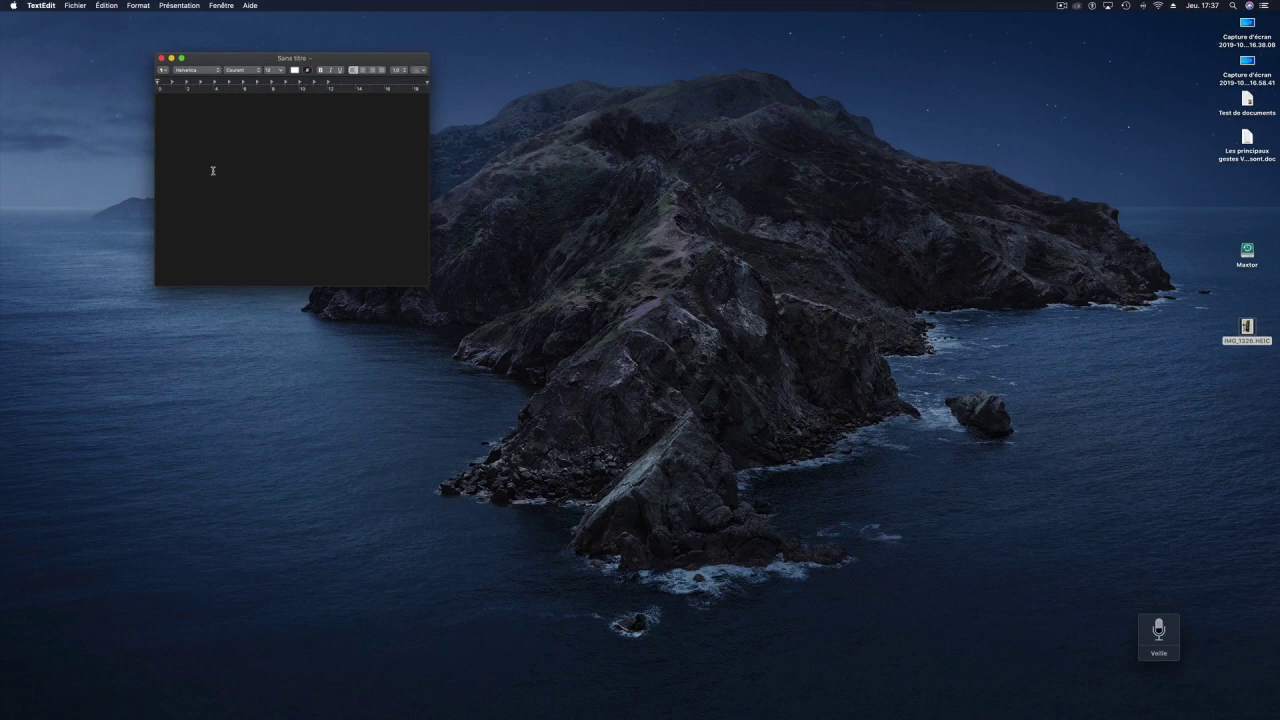
key("super+m")
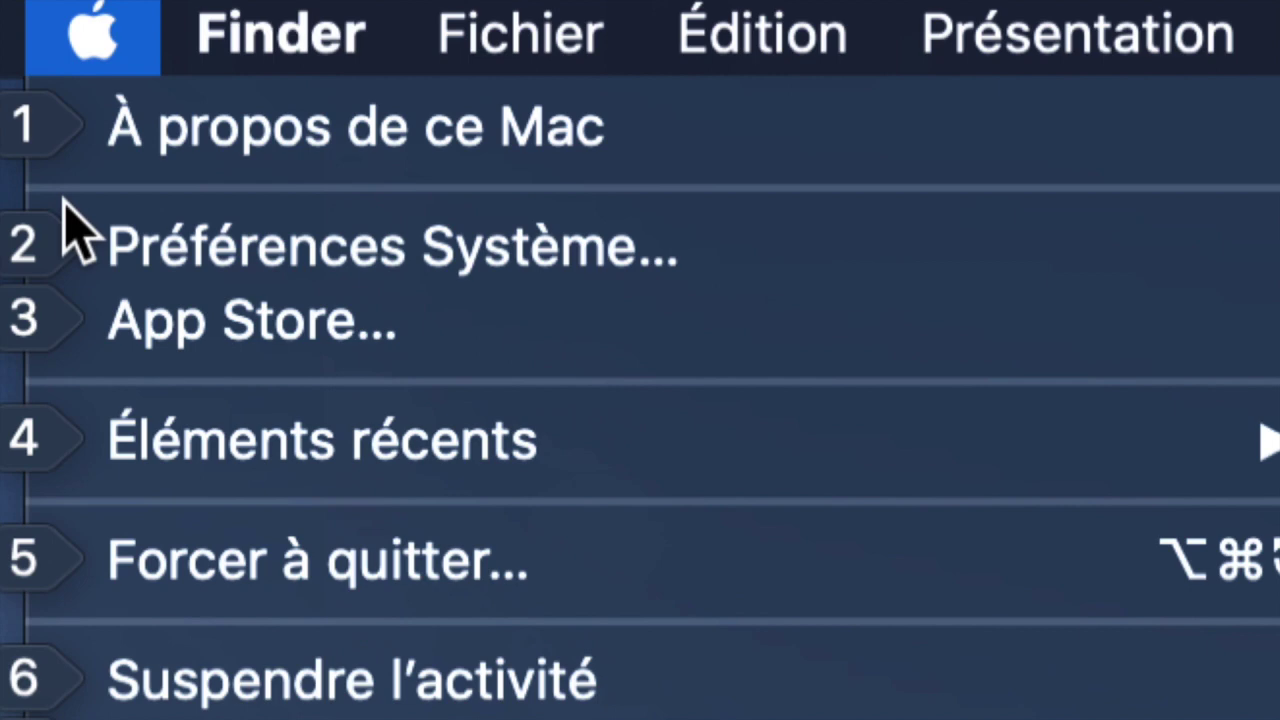
Dismiss the Apple commands list, view the Finder's file commands and close them again
key("Escape")
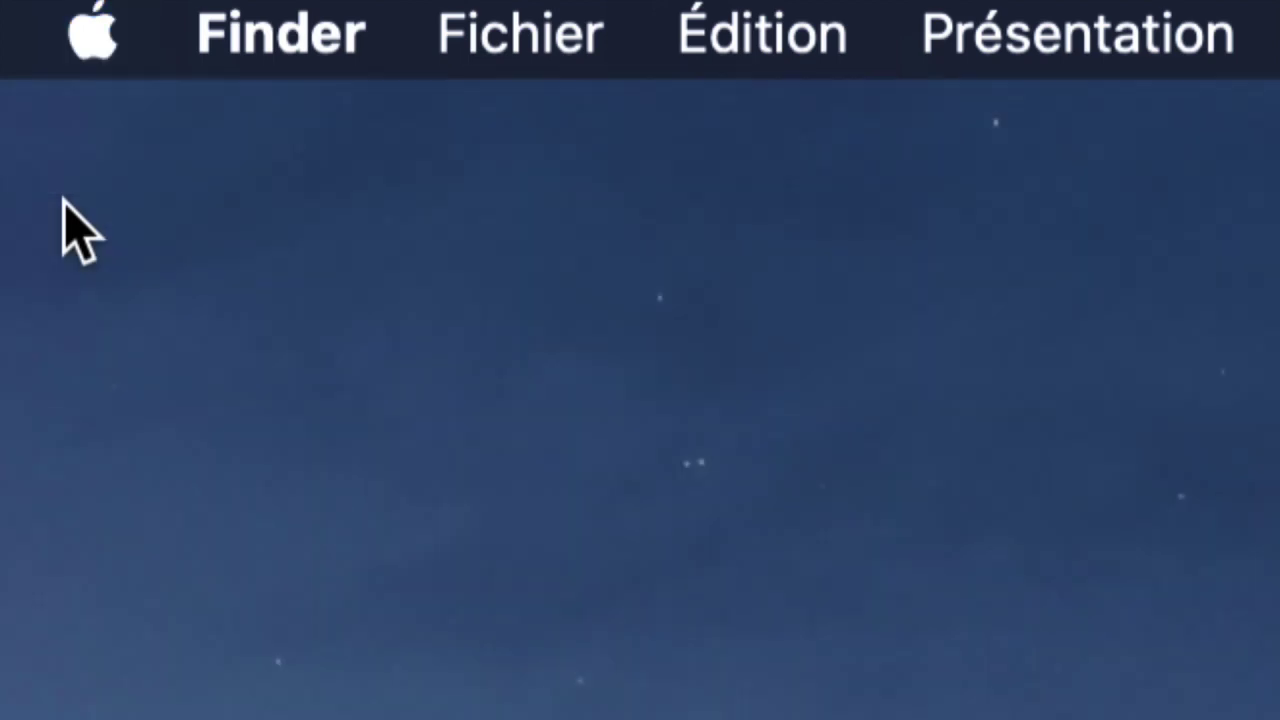
key("ctrl+F2")
key("Right")
key("Right")
key("Down")
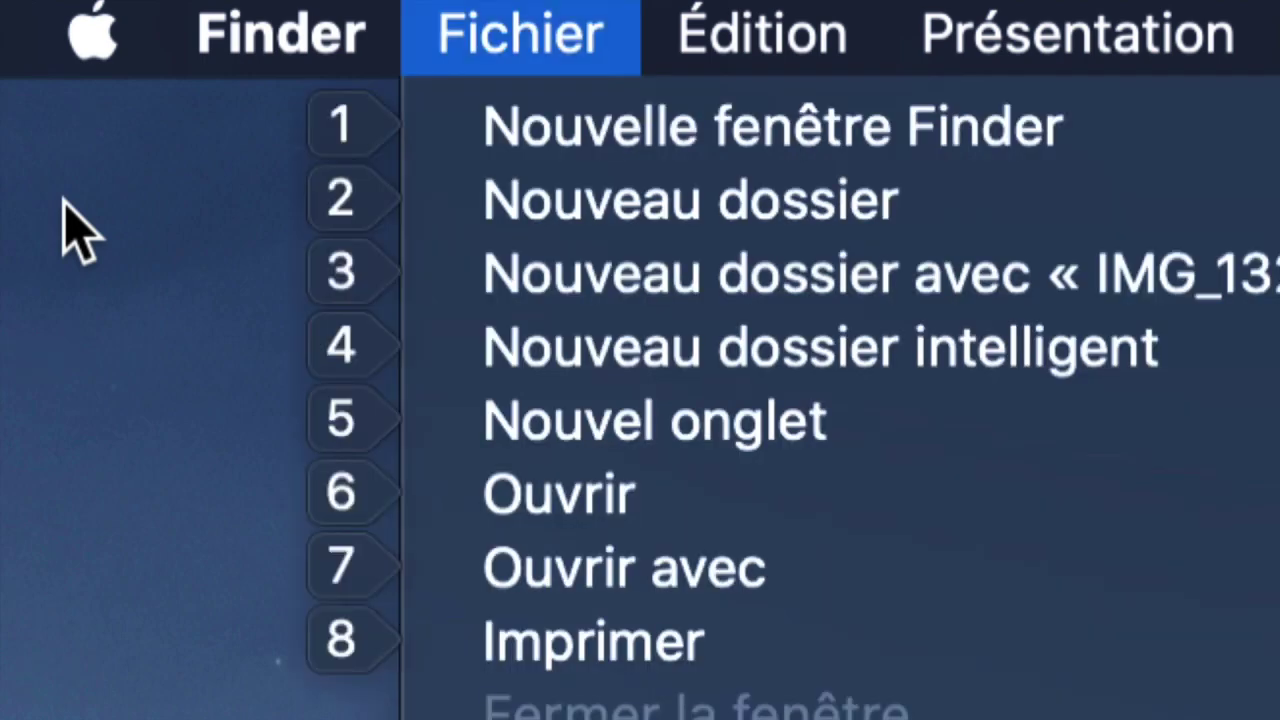
key("Escape")
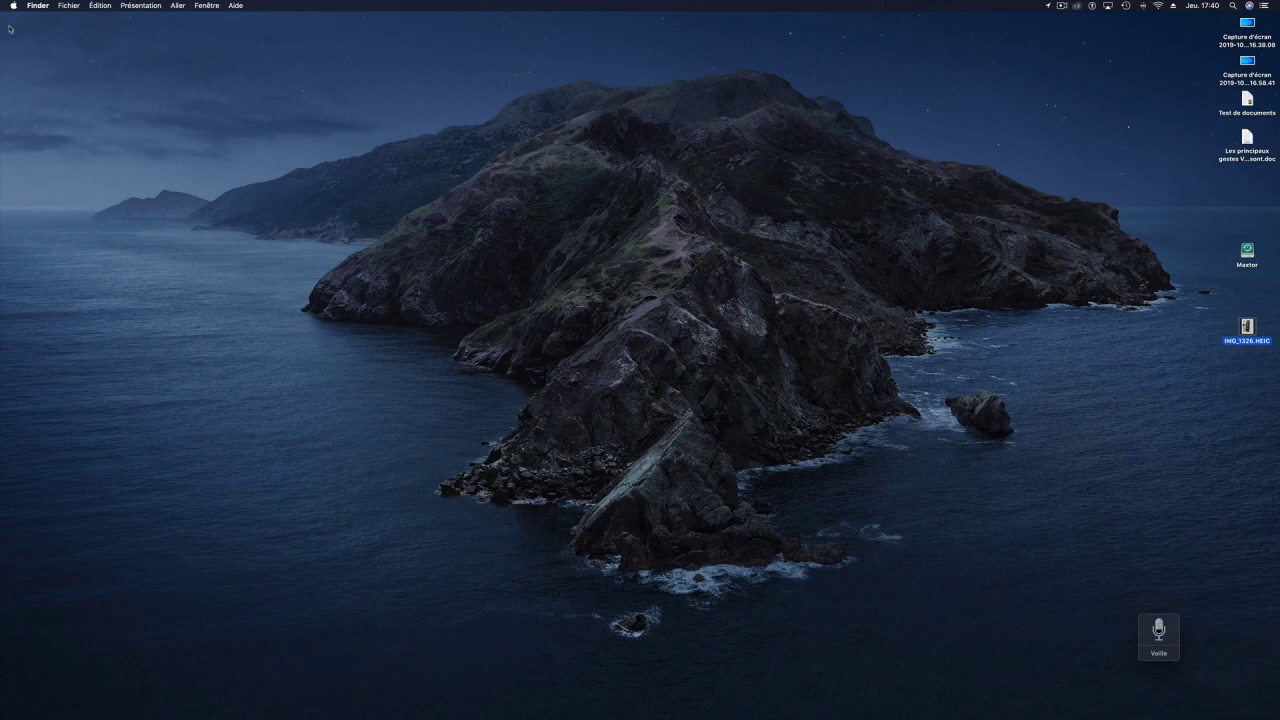
View the Apple system commands and close the list without choosing anything
key("ctrl+F2")
key("Down")
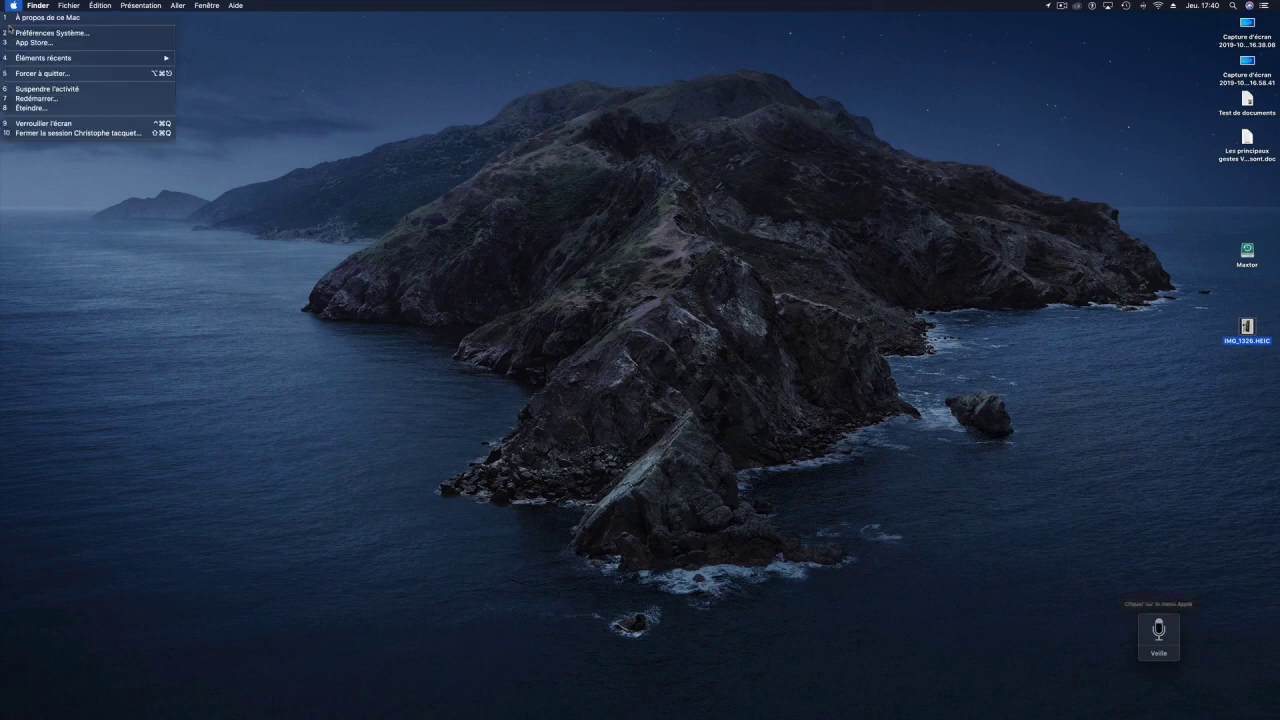
key("Escape")
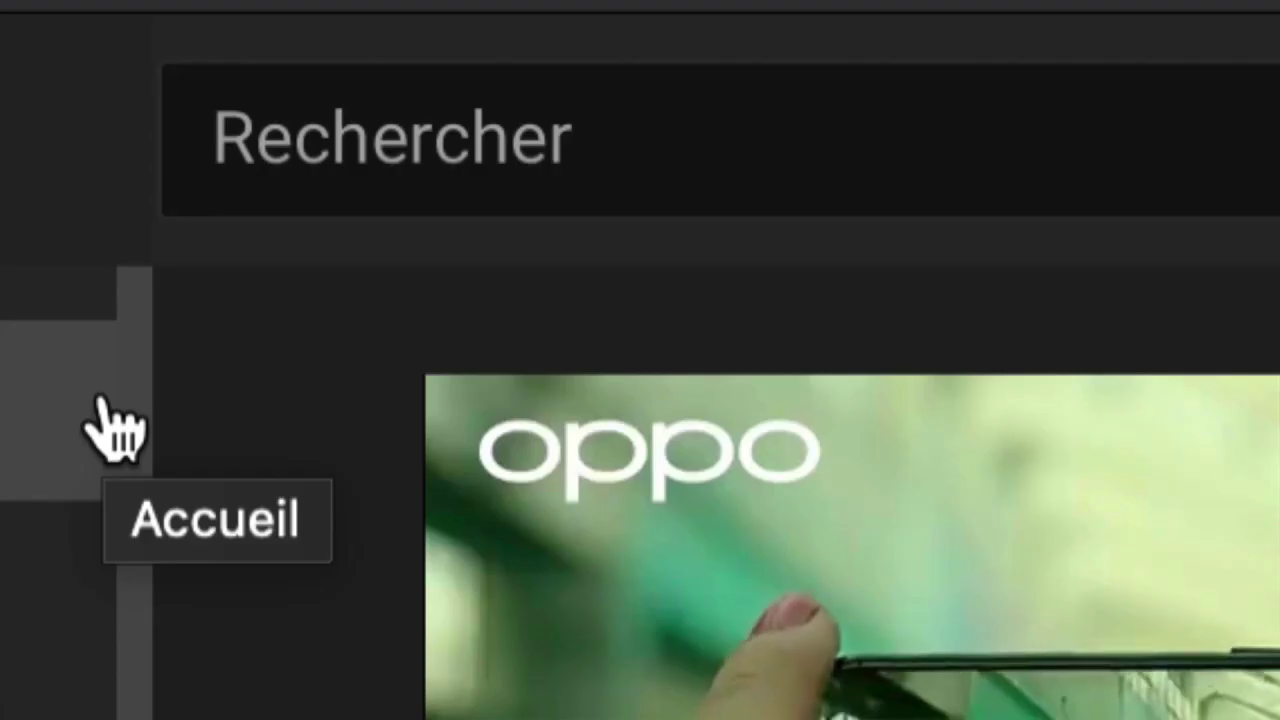
Move the focus forward through the YouTube page's elements and hide the current application
key("Tab")
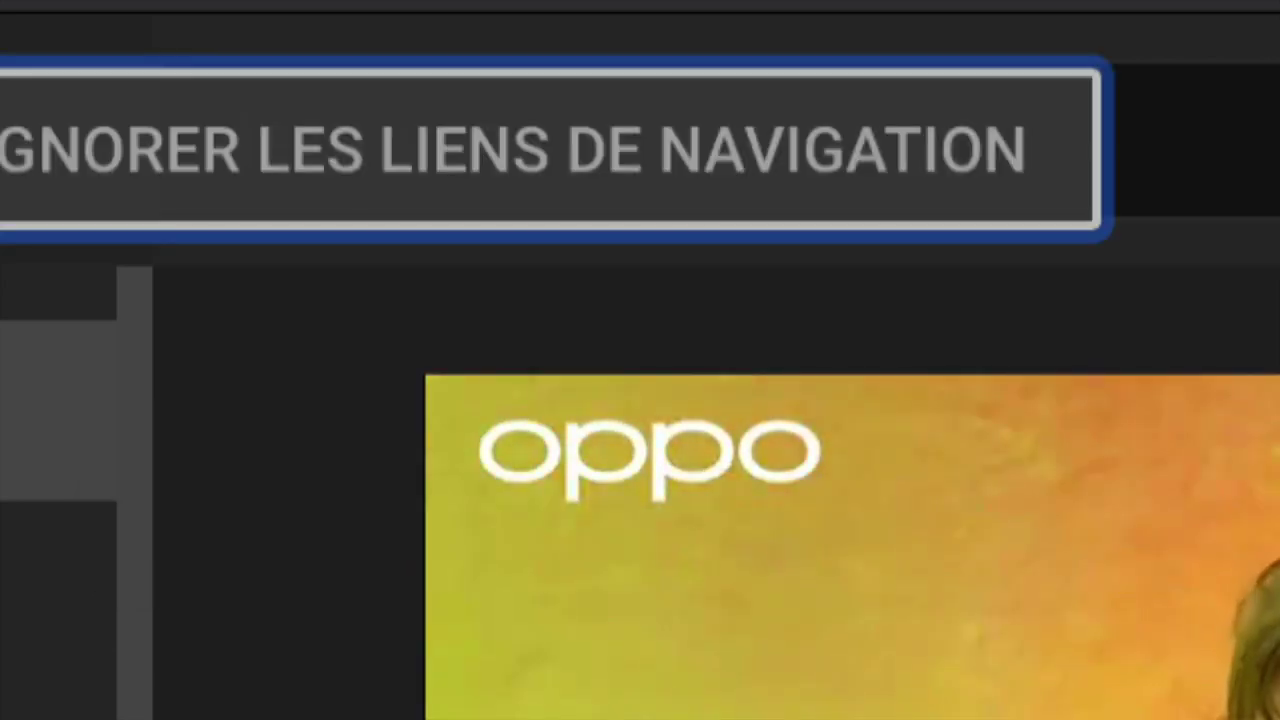
key("Tab")
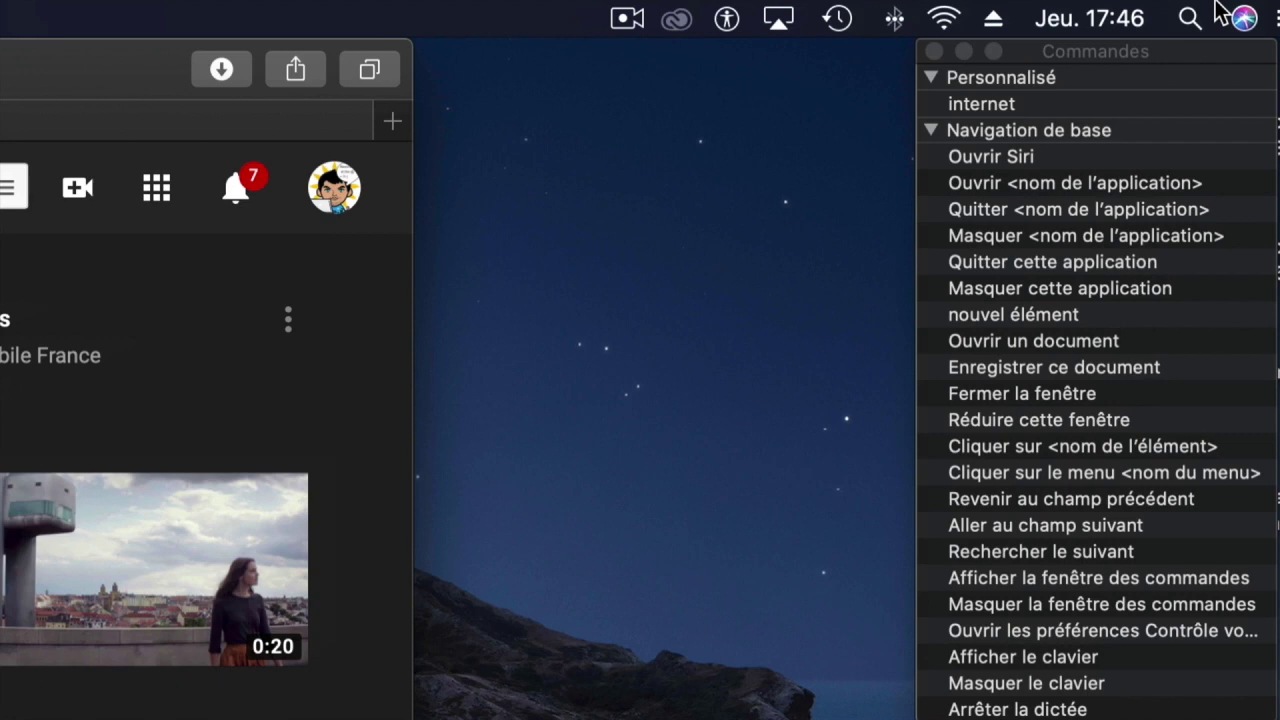
key("super+h")
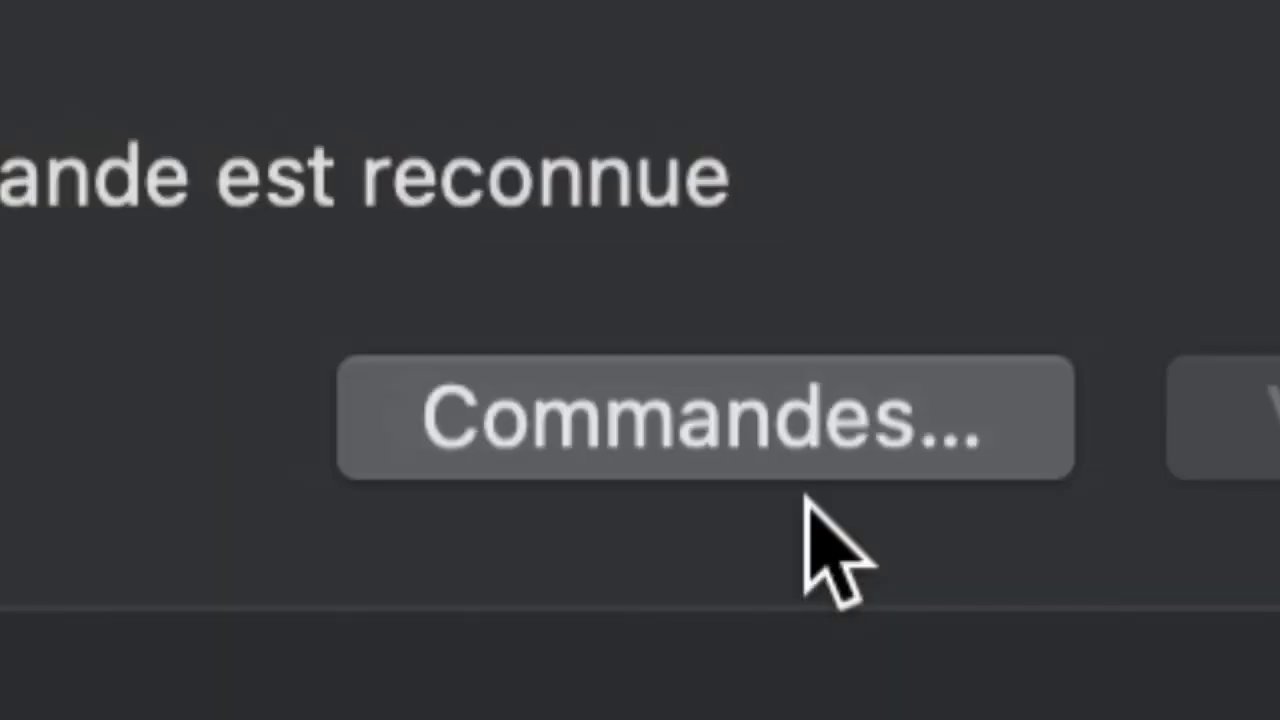
Open the Voice Control command settings and the Accessibilité preferences
left_click(808, 472)
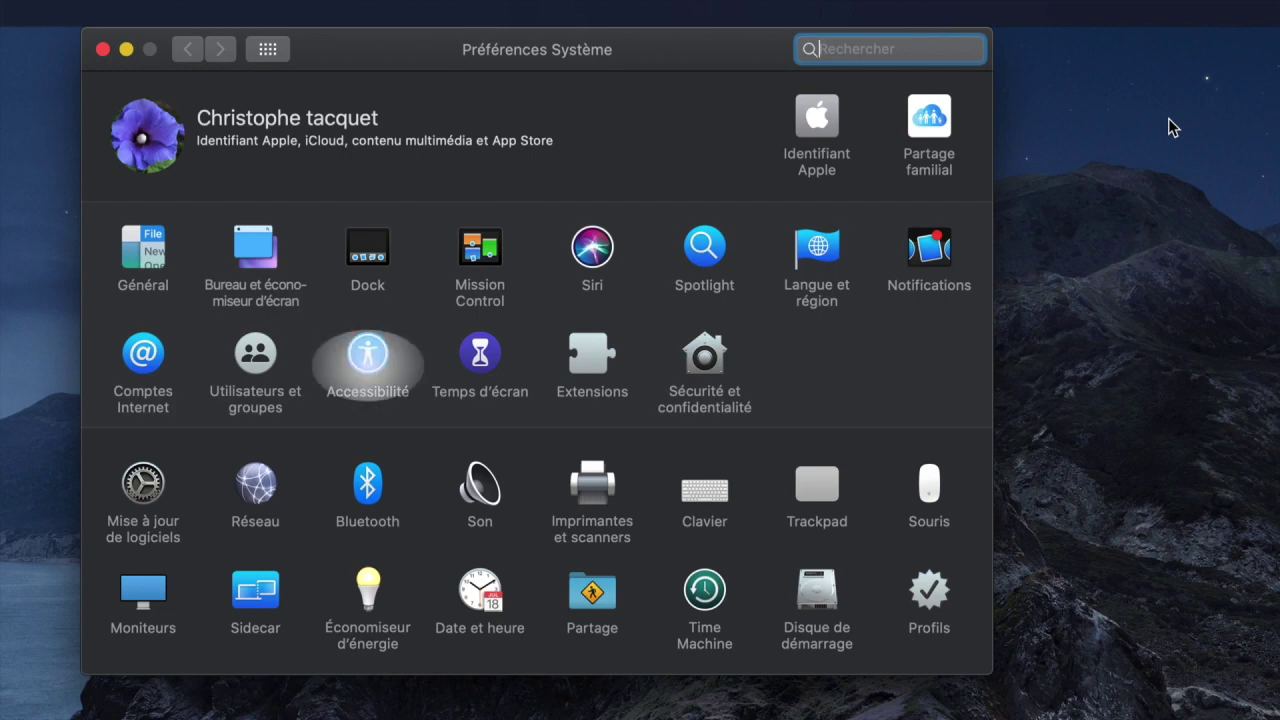
key("Return")
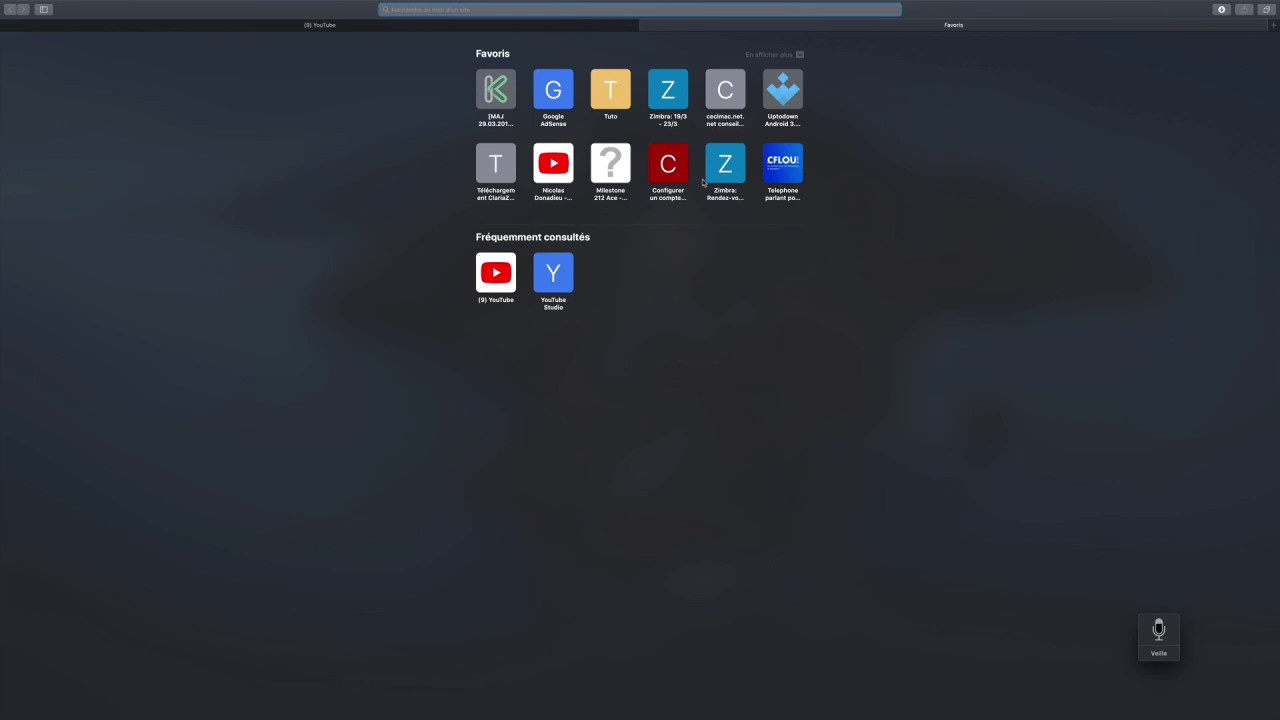
Close the Favoris tab, and enlarge the YouTube home page before shrinking it back to its starting size
key("super+w")
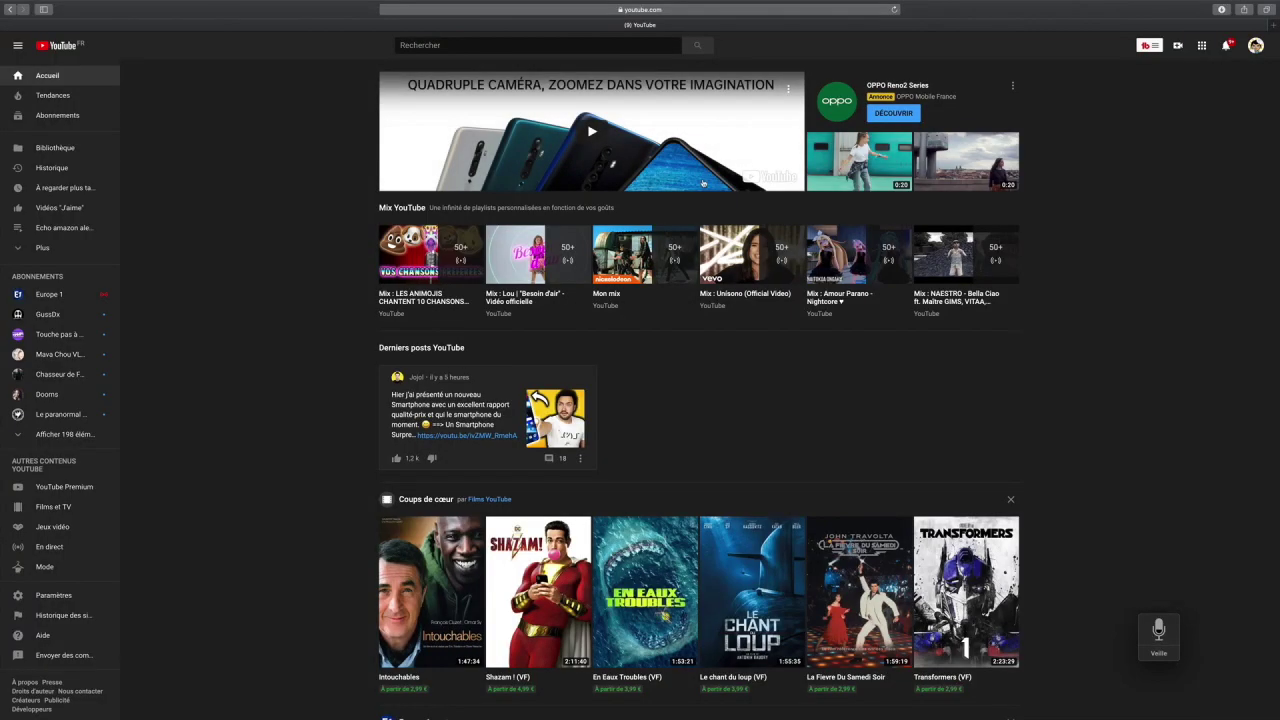
key("super+plus")
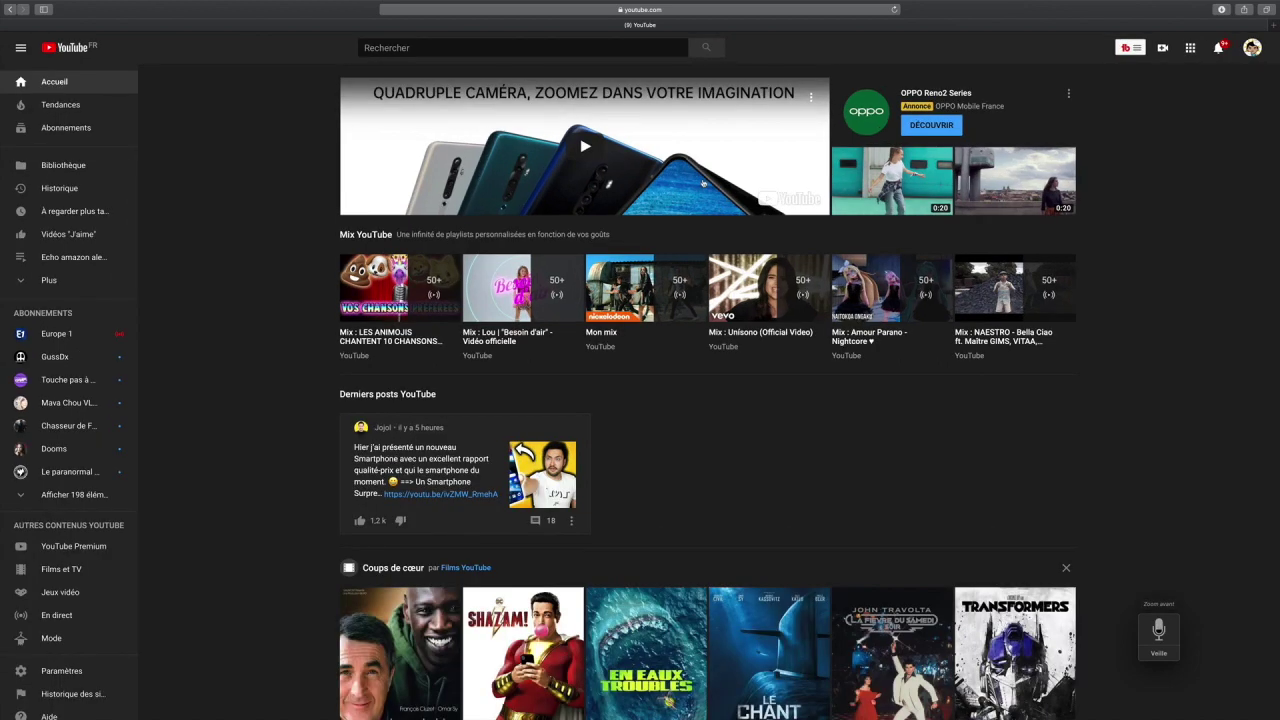
key("super+plus")
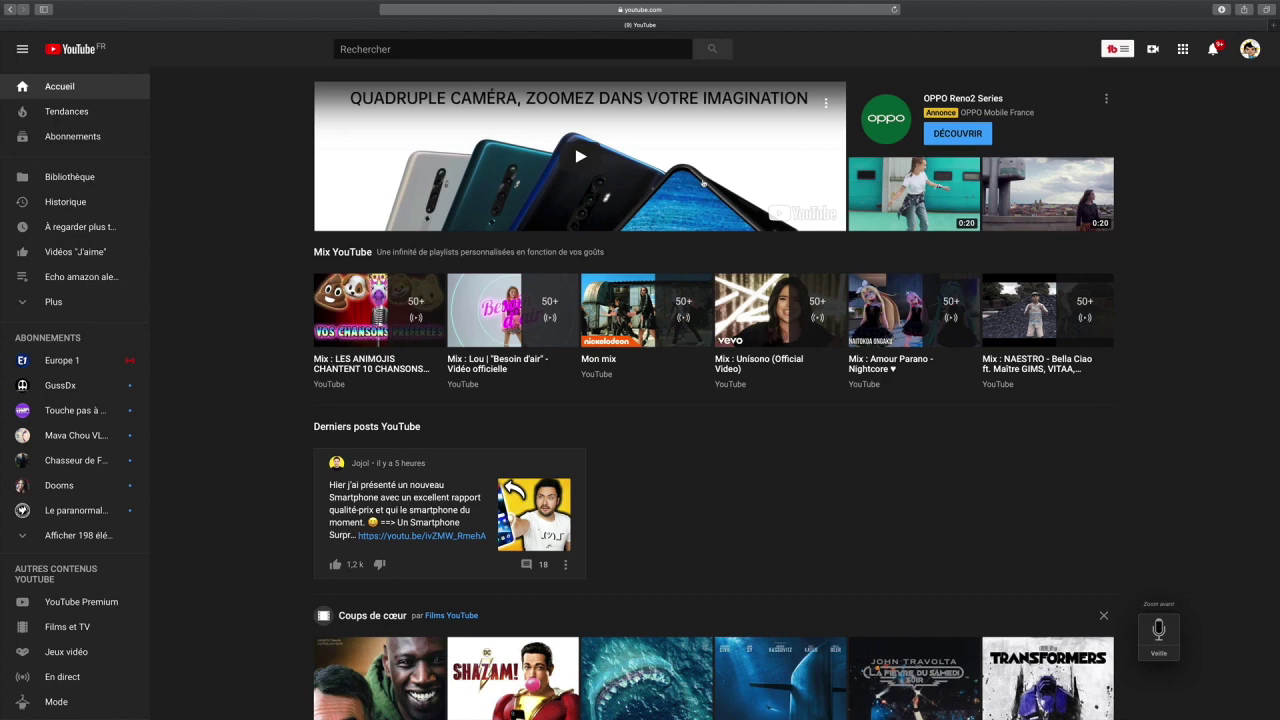
key("super+plus")
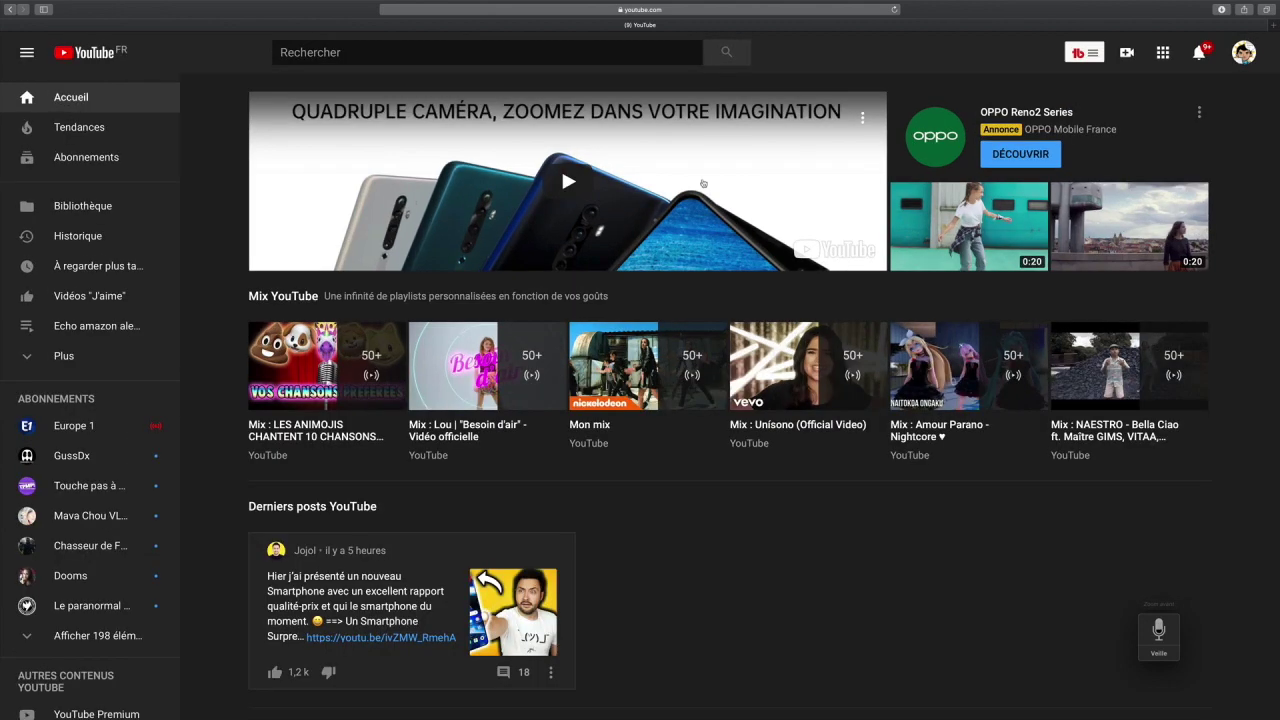
key("super+minus")
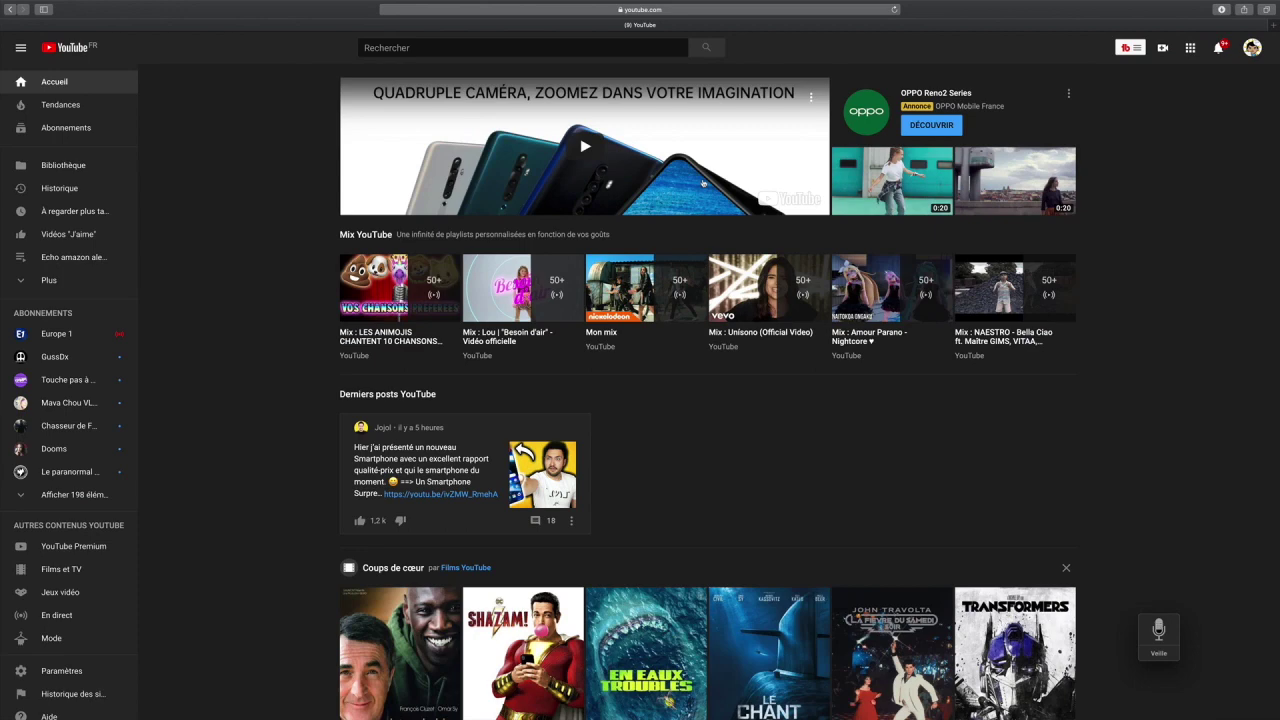
key("super+minus")
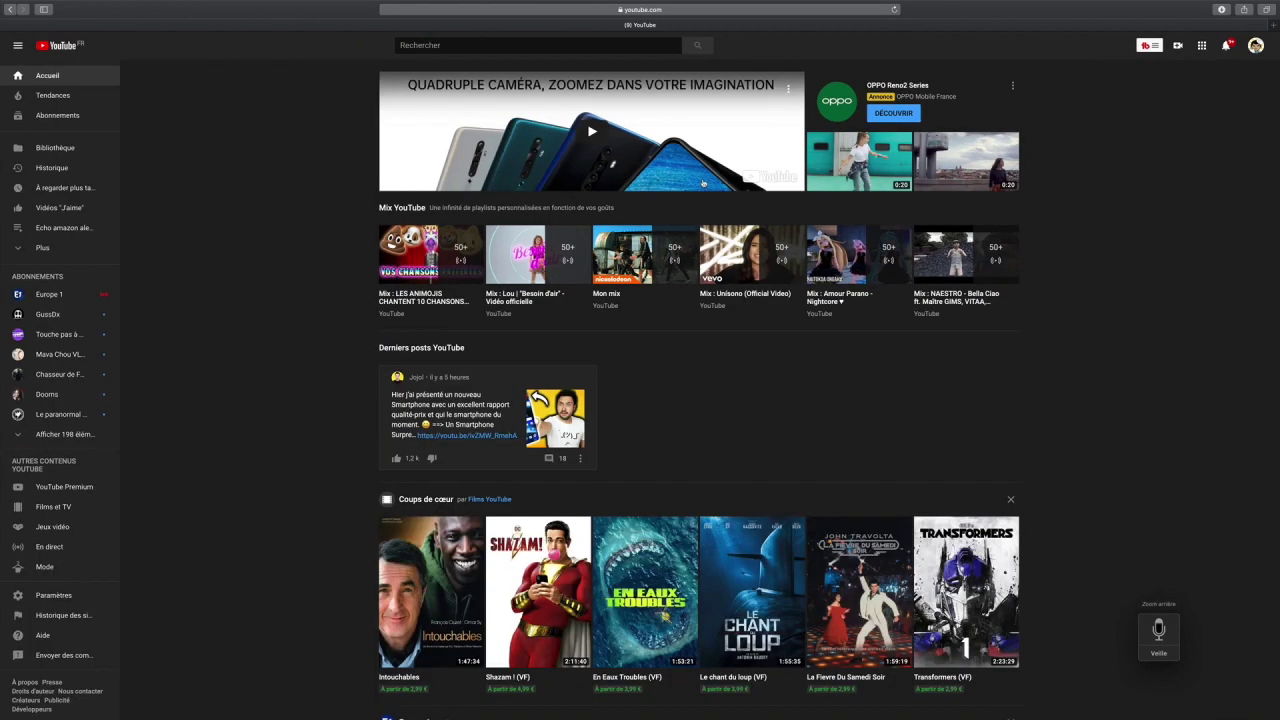
Display number labels on the YouTube home page's elements and open the Jojol channel from its latest post
scroll(478, 205, "down", 2)
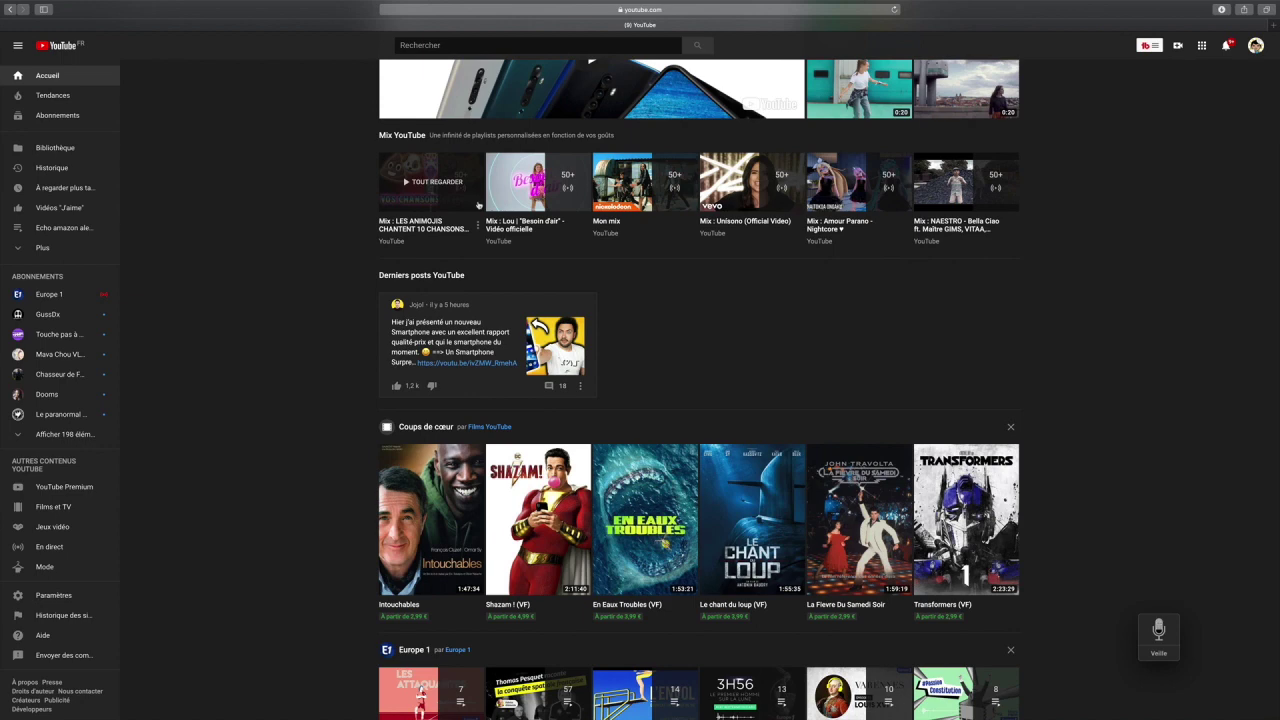
key("f")
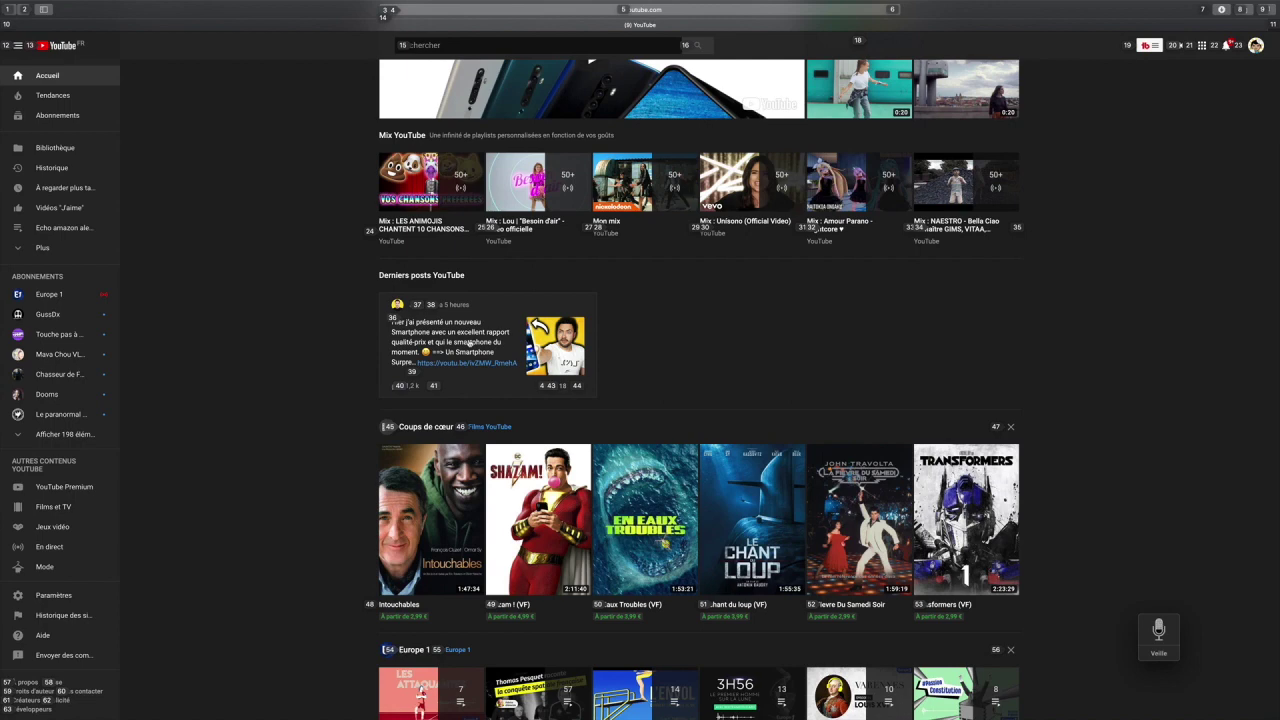
scroll(469, 343, "down", 2)
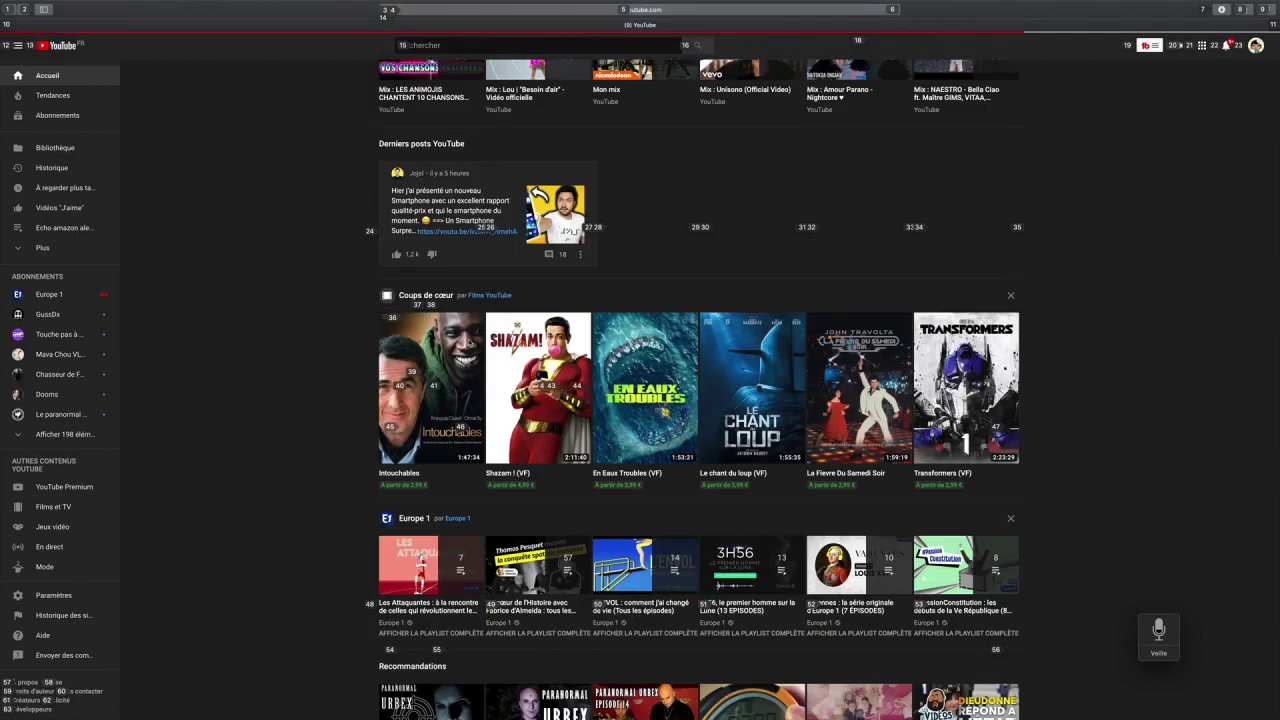
left_click(417, 173)
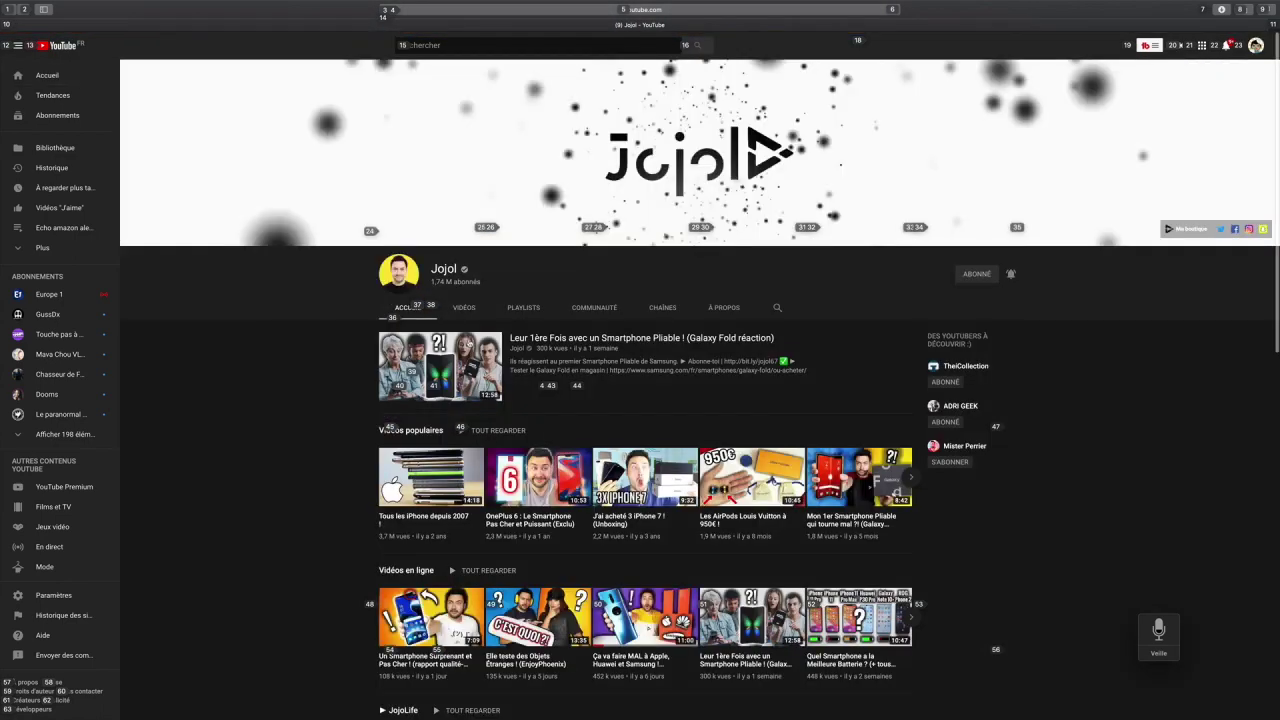
Refresh the number labels on the channel page and play the popular video "Tous les iPhone depuis 2007 !"
key("f")
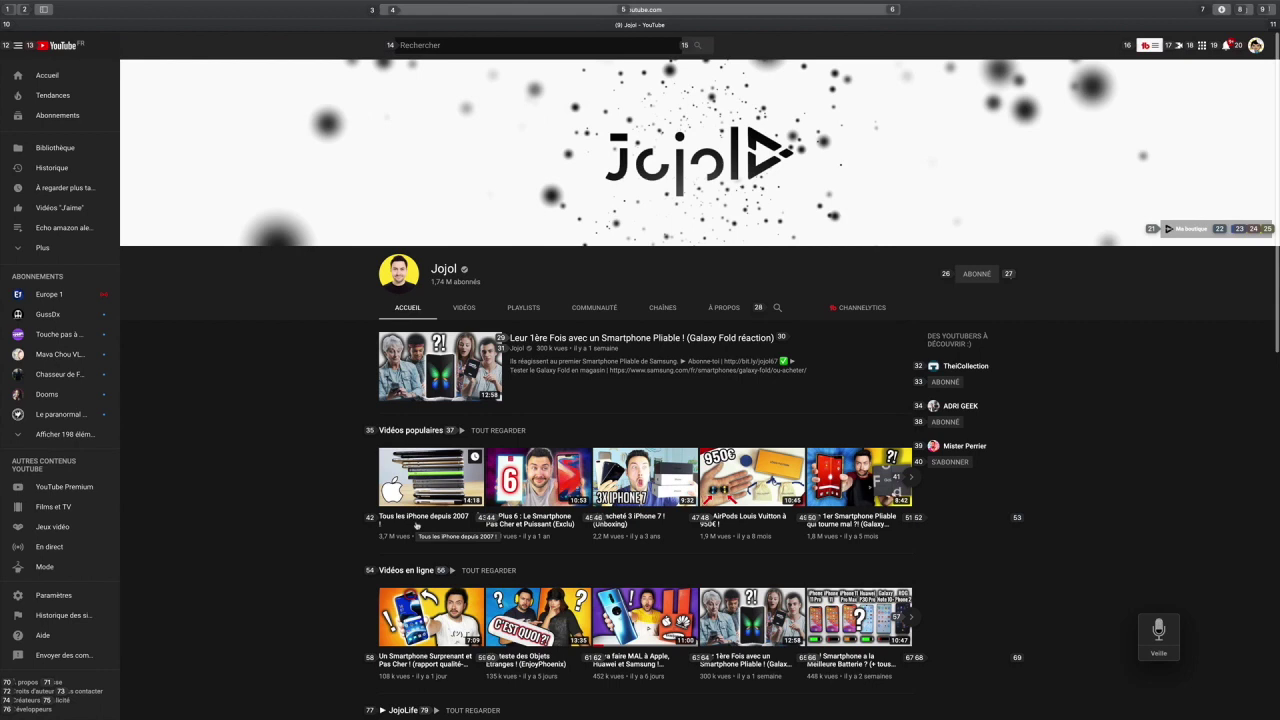
left_click(416, 524)
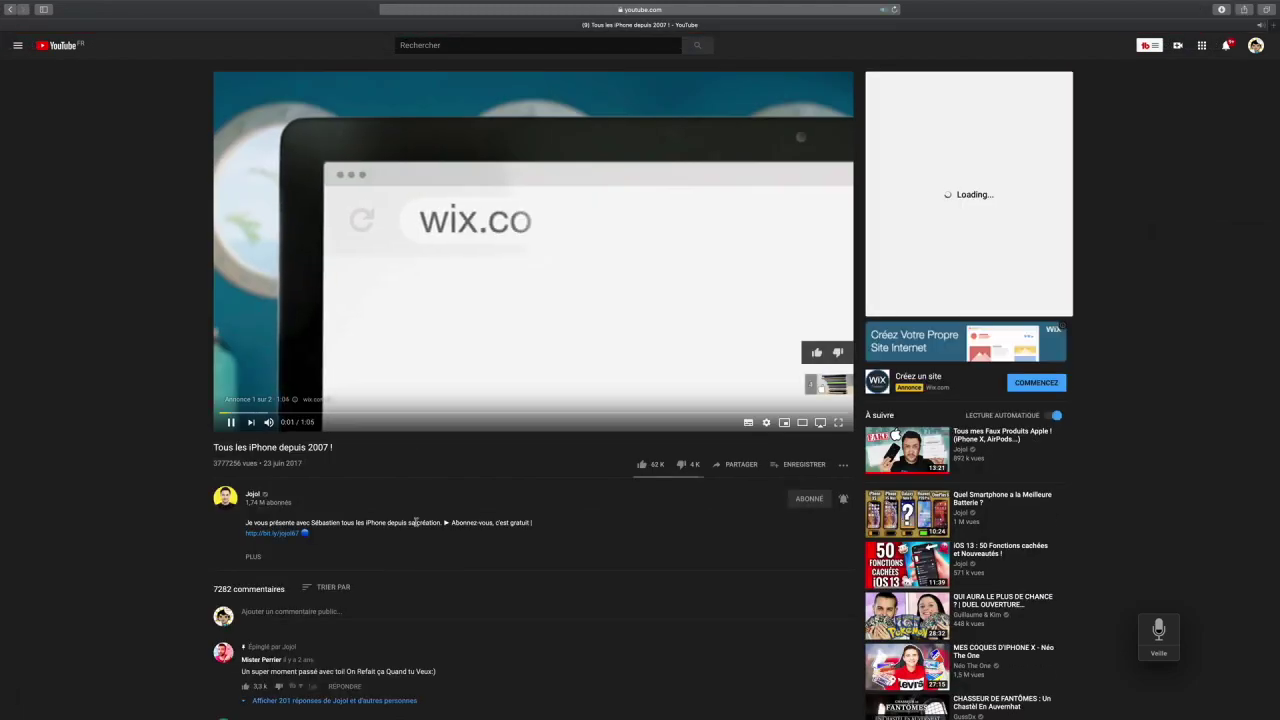
Go back to the YouTube home page and browse down through its recommended videos
key("super+bracketleft")
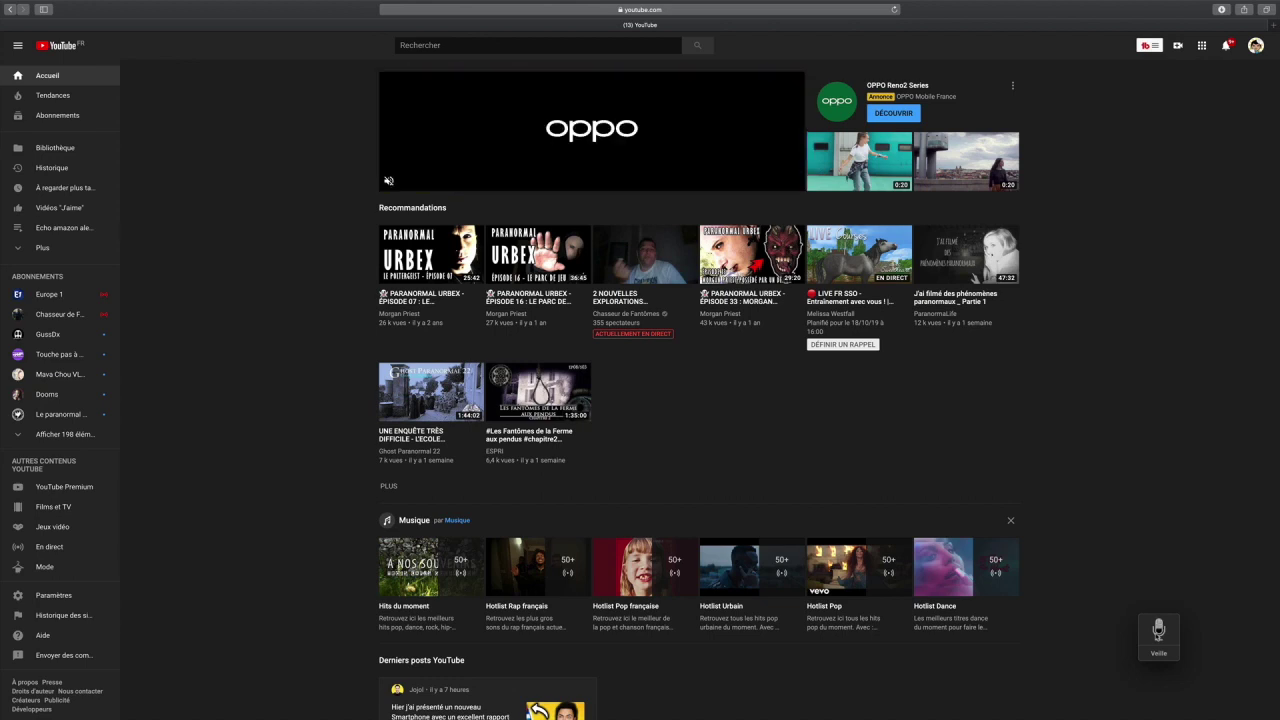
scroll(829, 376, "down", 2)
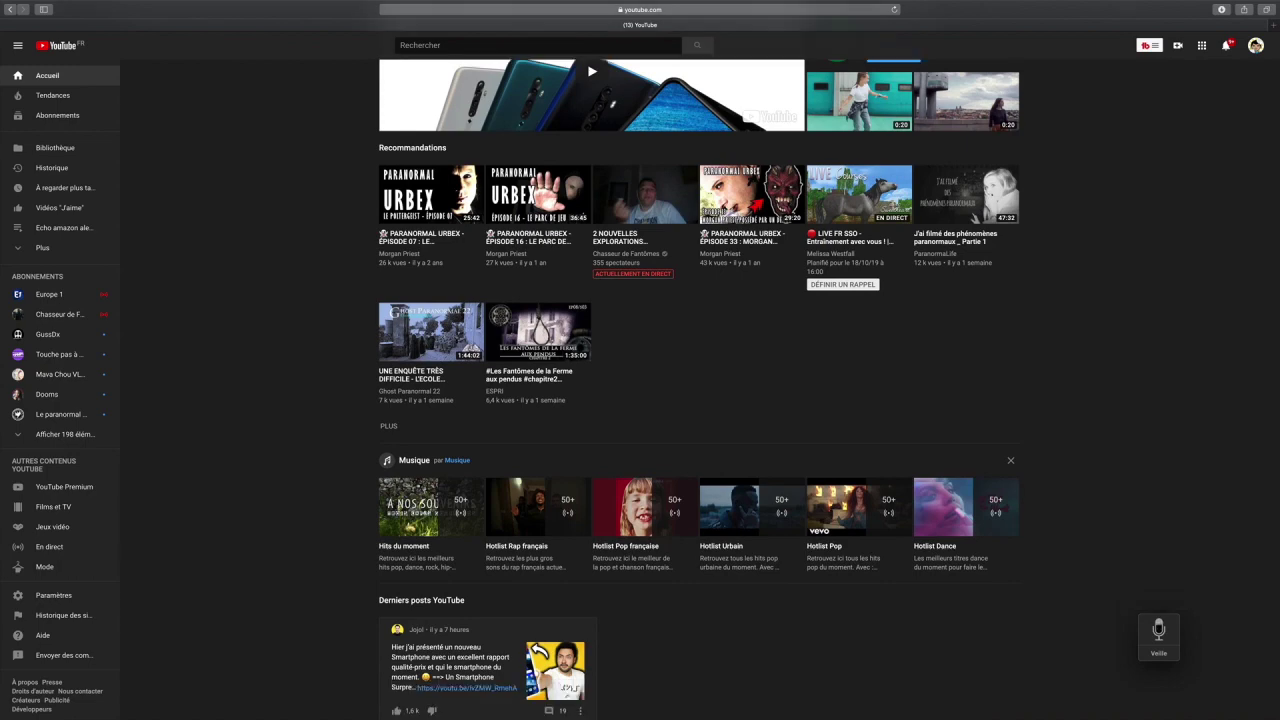
scroll(700, 400, "down", 5)
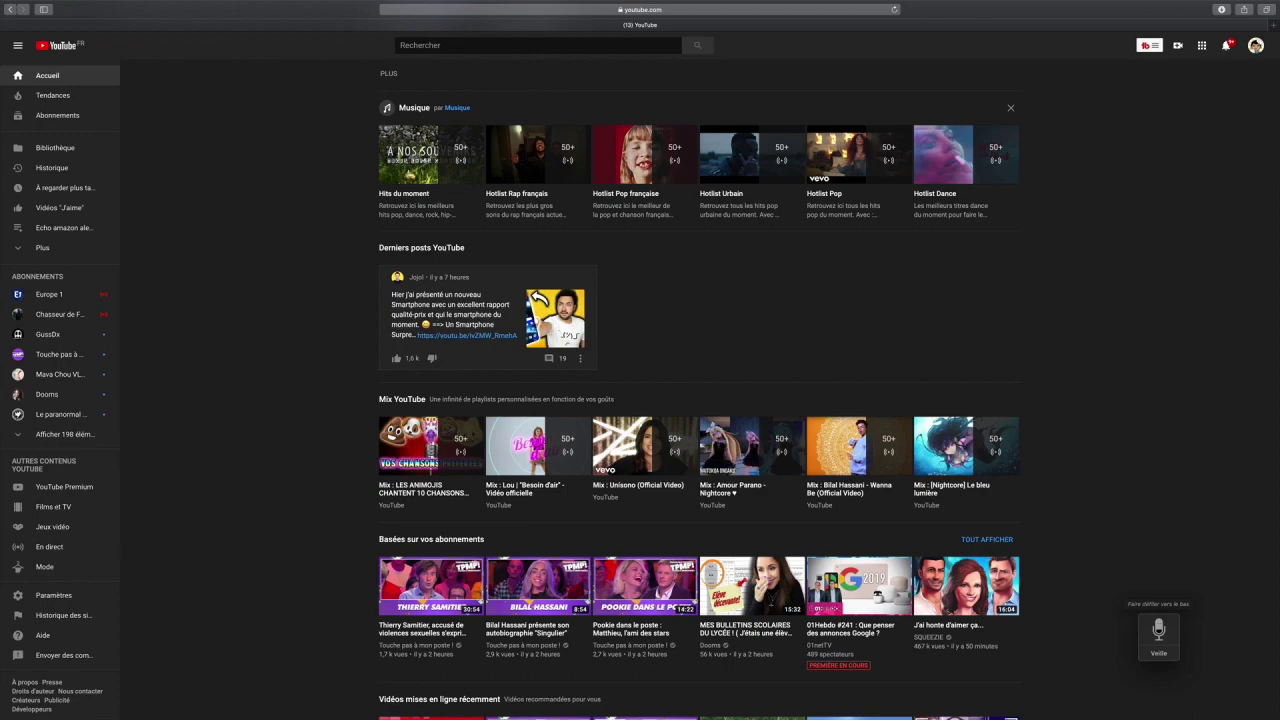
scroll(700, 400, "down", 10)
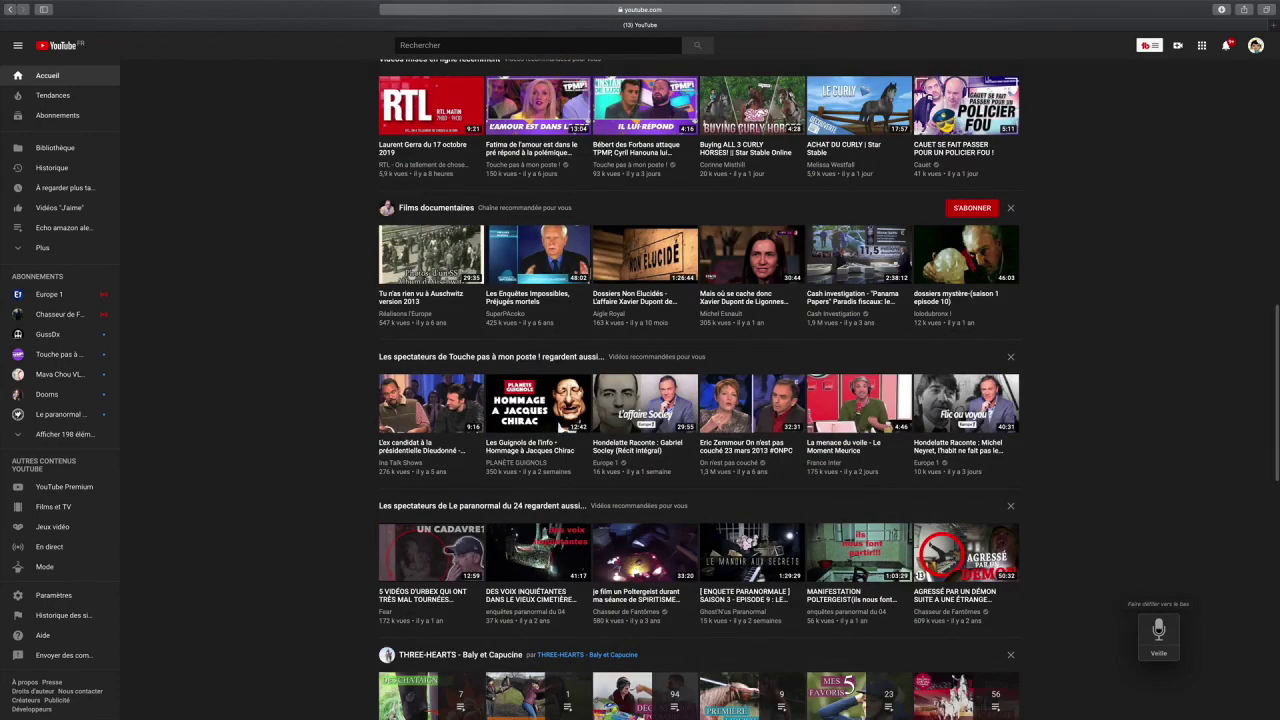